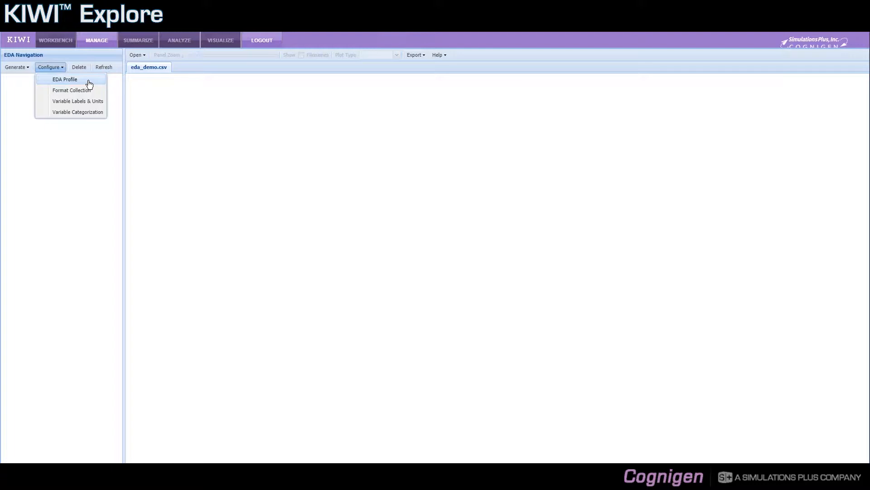
Open the EDA profile configuration and look through the histogram, summary statistics tables and pairwise plot matrix profiles.
click(89, 84)
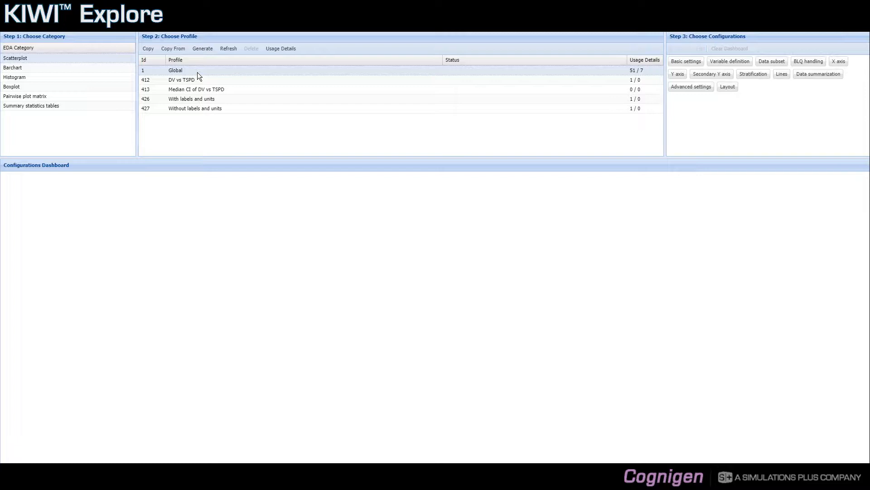
click(110, 78)
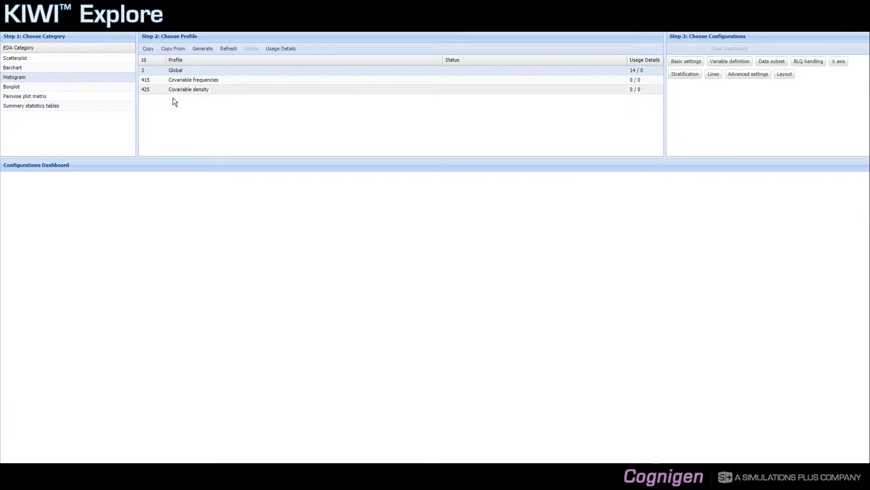
click(115, 105)
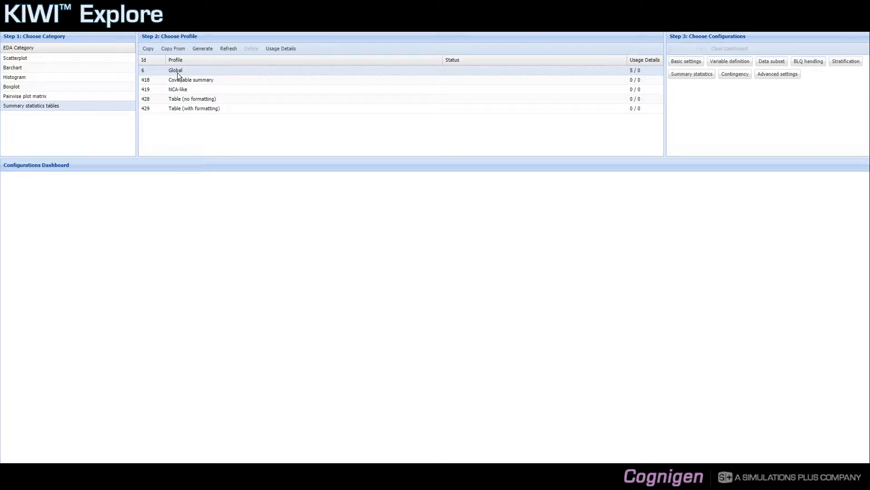
click(101, 98)
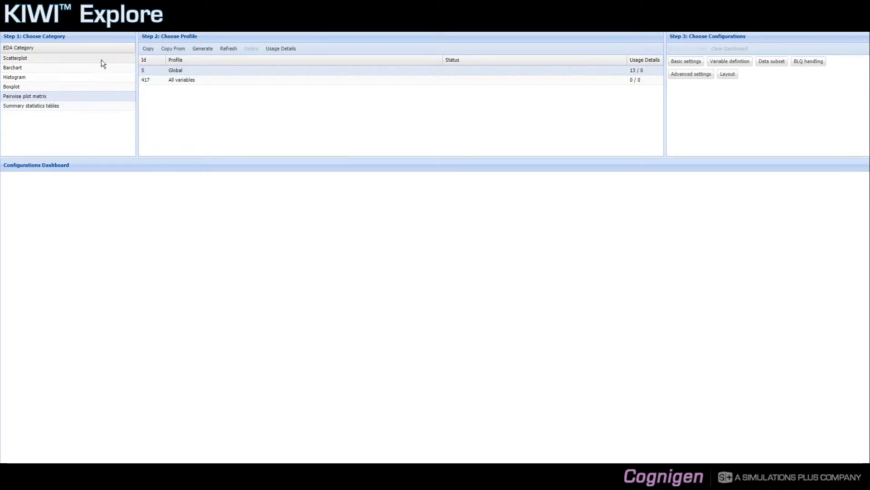
Copy the Global scatterplot profile as a new profile named Test and select the copy.
click(101, 59)
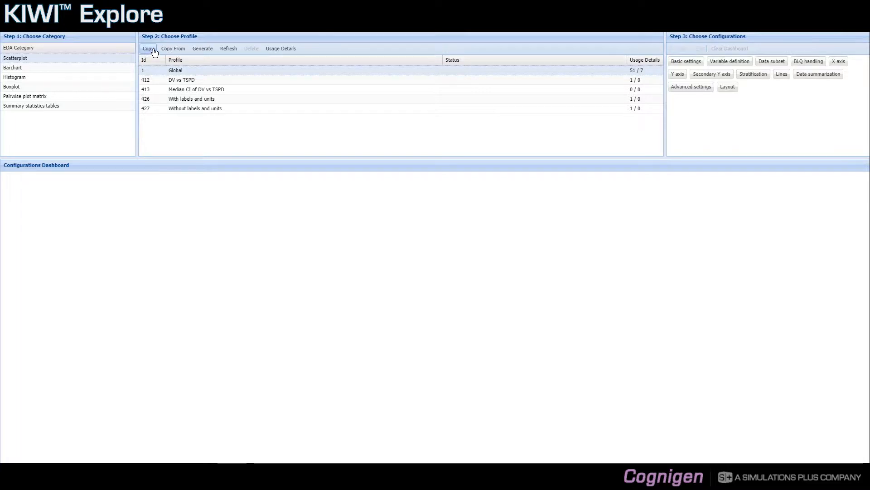
click(154, 53)
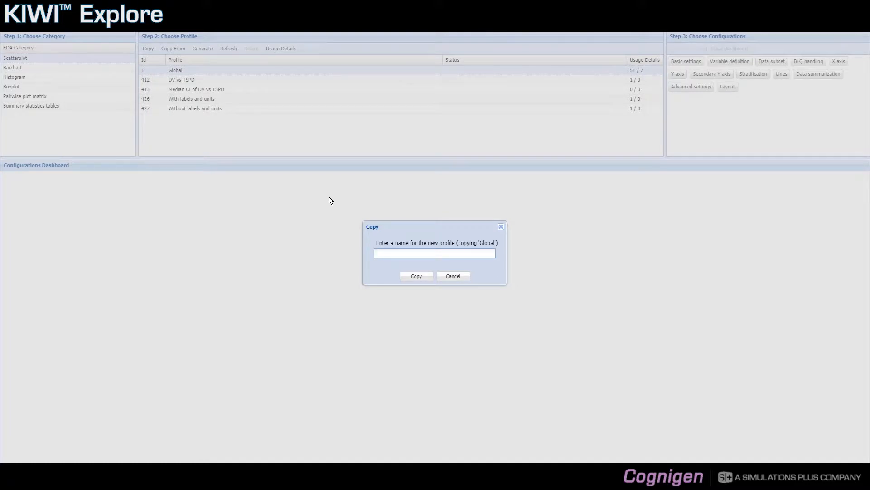
text(Test)
click(416, 276)
click(190, 121)
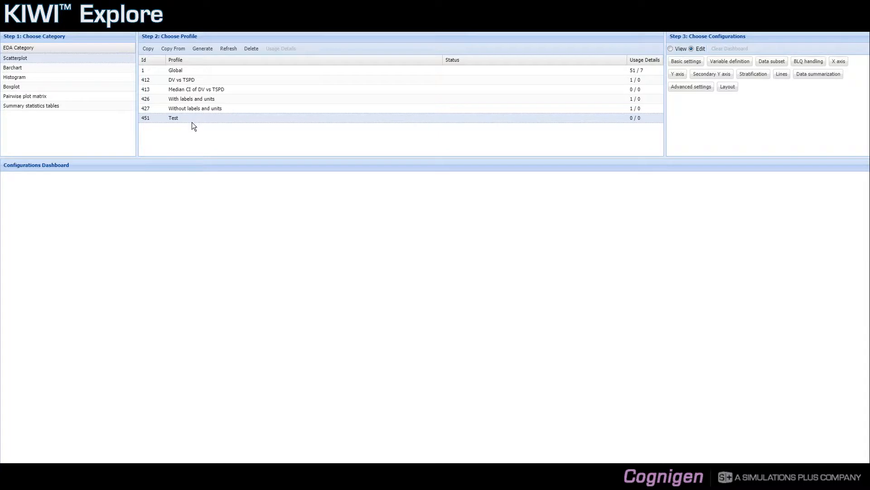
click(184, 50)
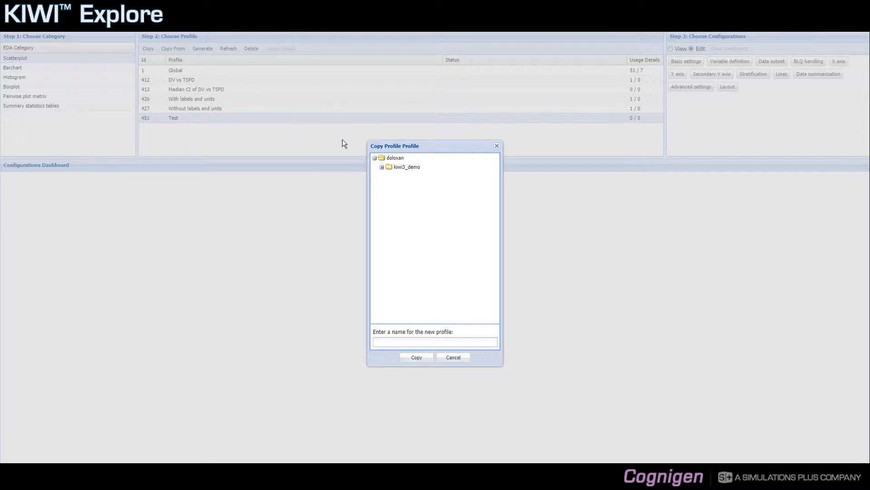
click(382, 167)
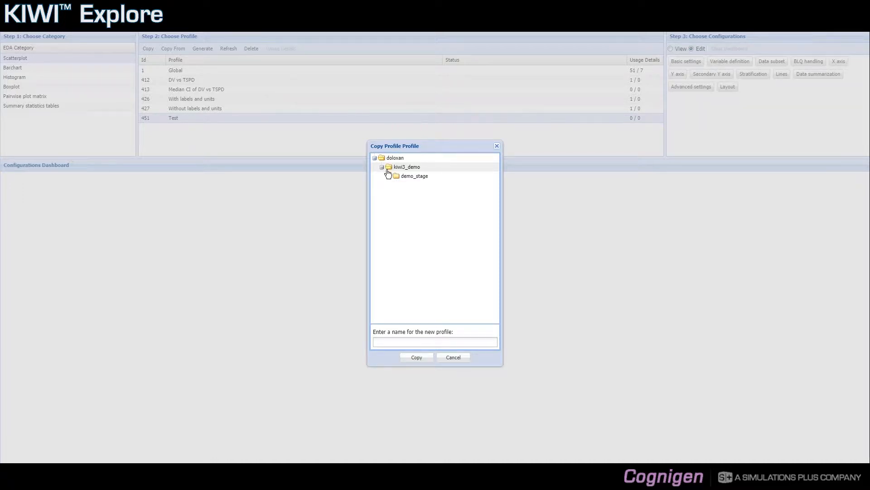
click(391, 177)
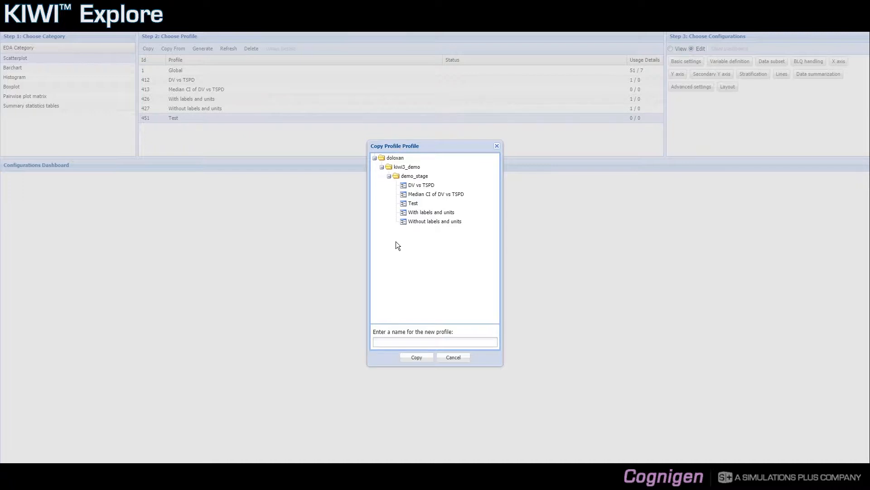
click(437, 196)
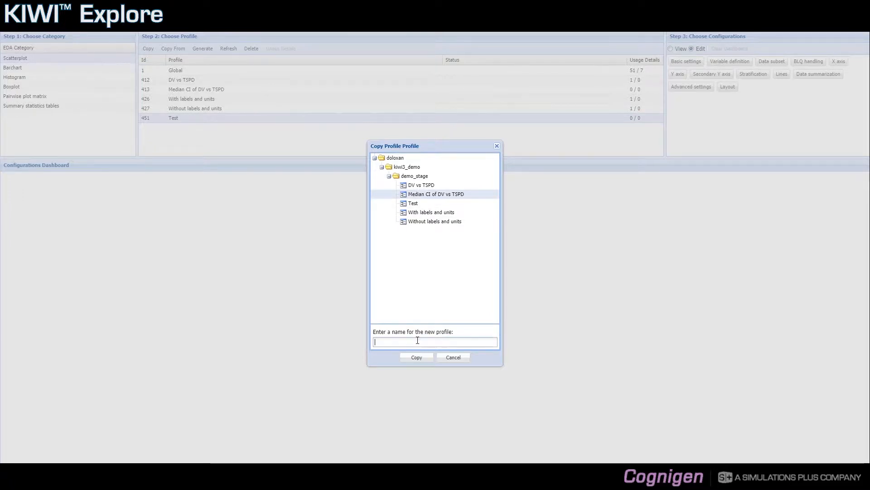
text(Test2)
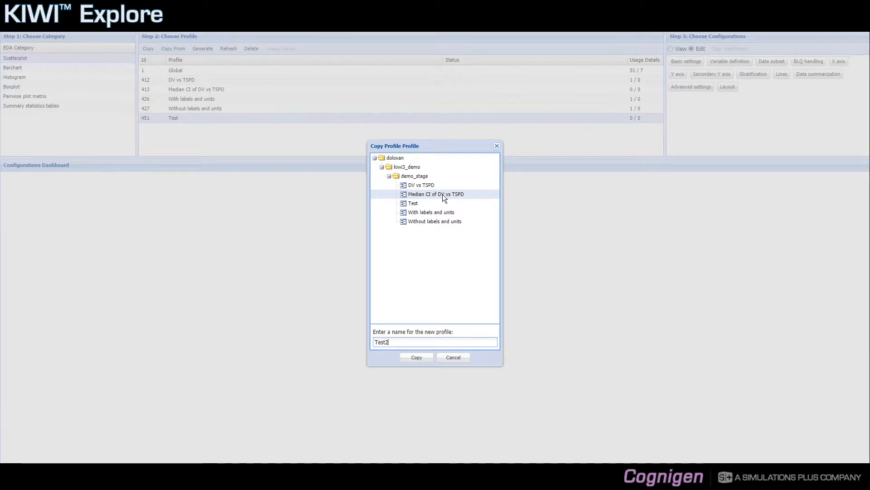
click(445, 356)
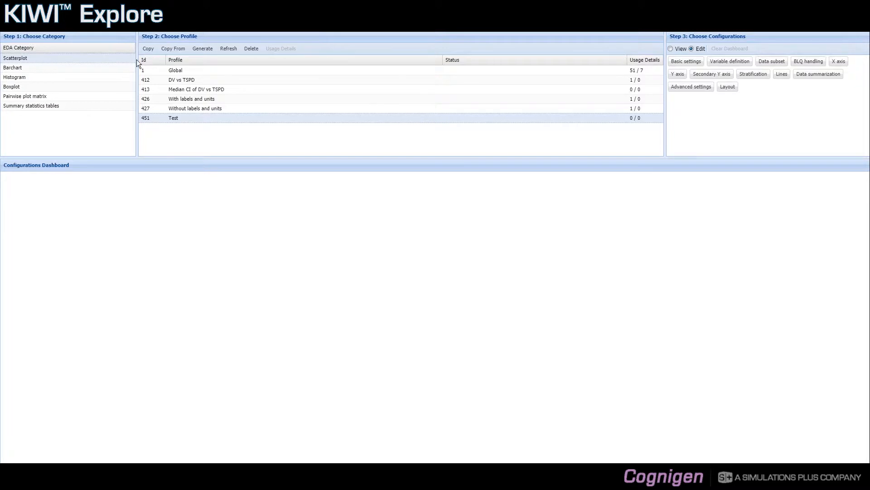
Review the available profiles and configuration groups for the barchart, histogram and boxplot categories.
click(92, 67)
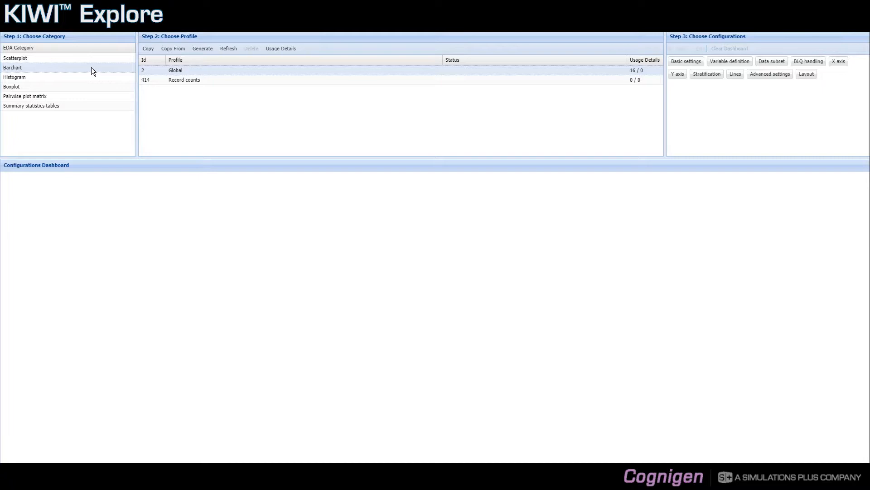
click(90, 76)
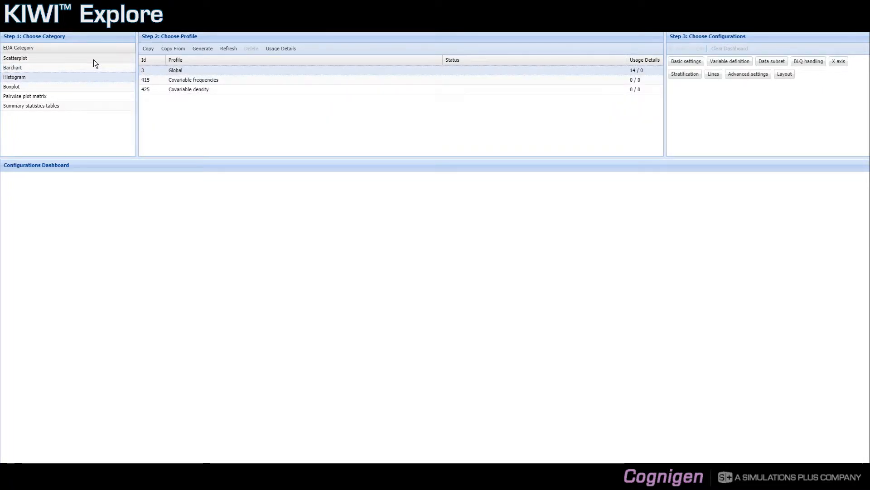
click(89, 87)
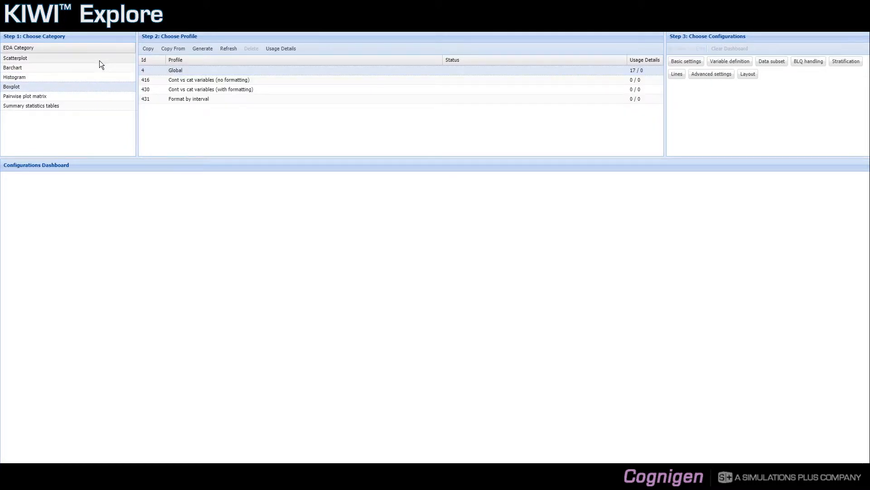
Select the scatterplot profile Test and open its basic settings for editing on the dashboard.
click(100, 61)
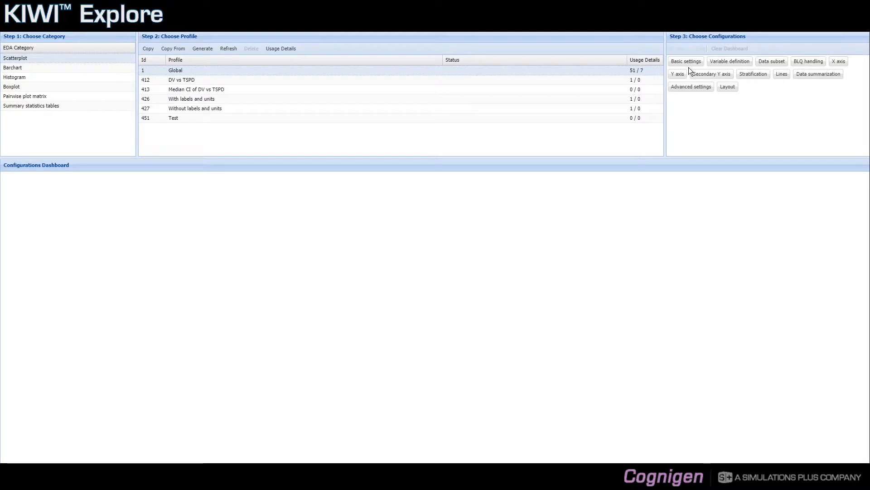
click(449, 119)
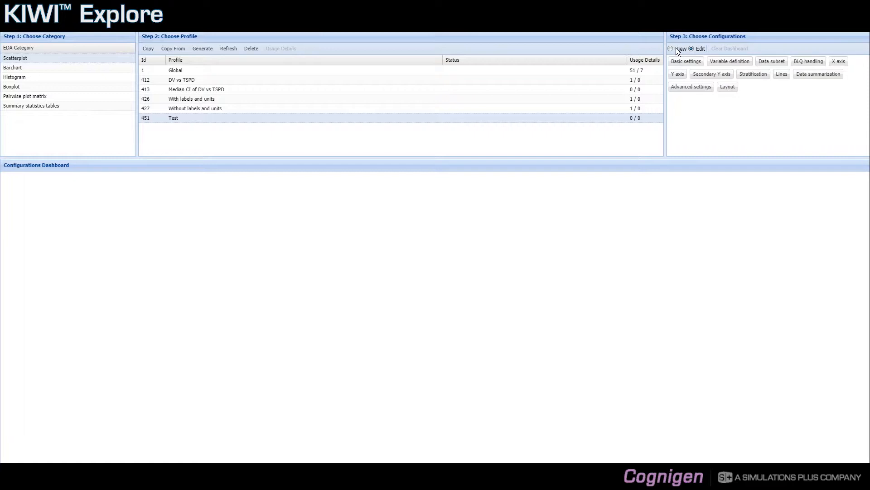
click(685, 62)
click(689, 63)
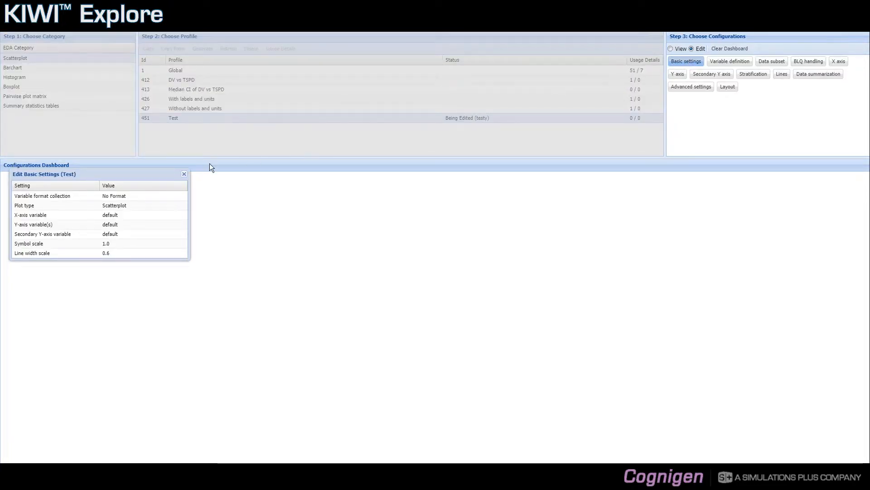
drag(142, 173, 143, 187)
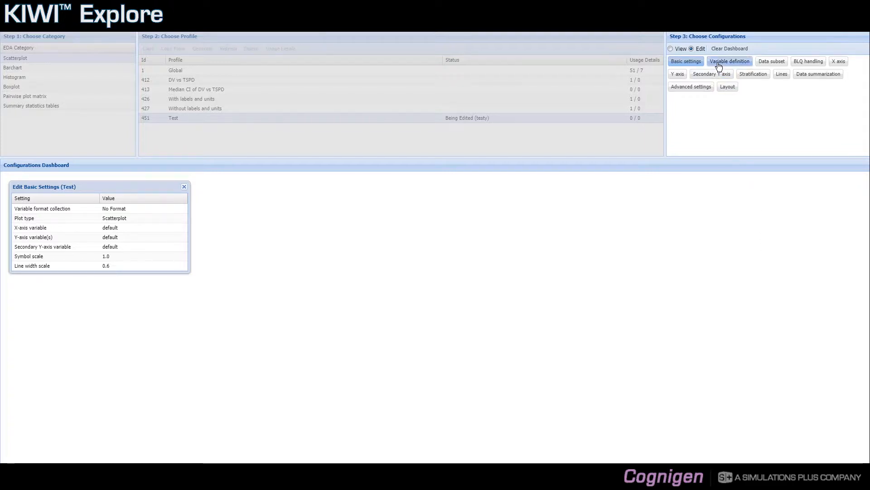
Open the variable definition, data subset and BLQ handling settings and spread their windows across the dashboard without overlap.
click(736, 64)
click(772, 63)
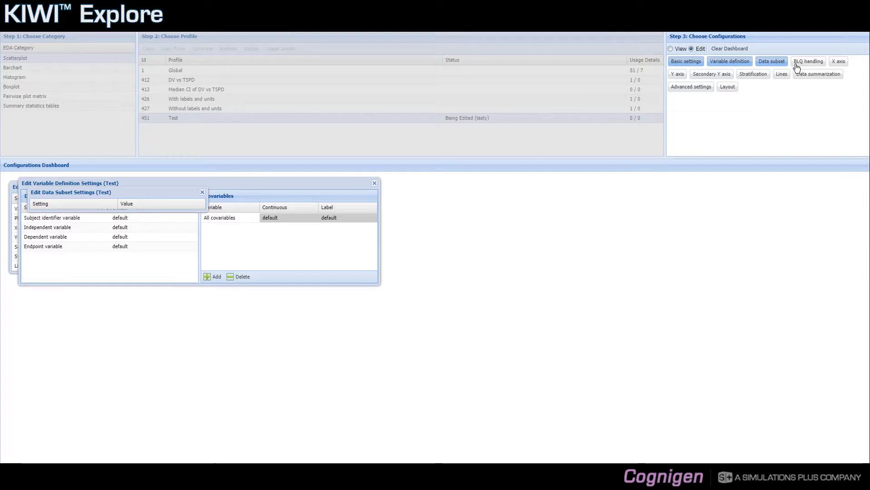
click(803, 67)
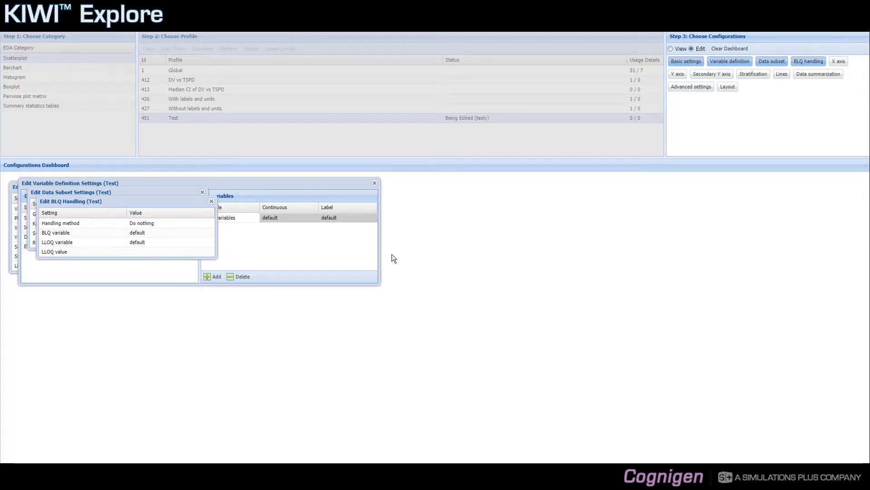
drag(171, 197, 606, 193)
drag(132, 192, 115, 310)
drag(151, 181, 519, 324)
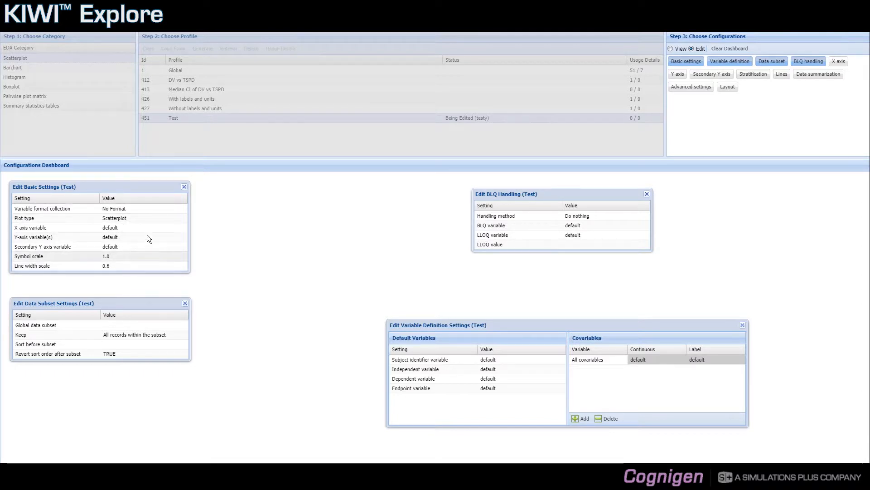
Examine the variable format collection options and the symbol scale entry in the basic settings.
click(168, 213)
click(183, 210)
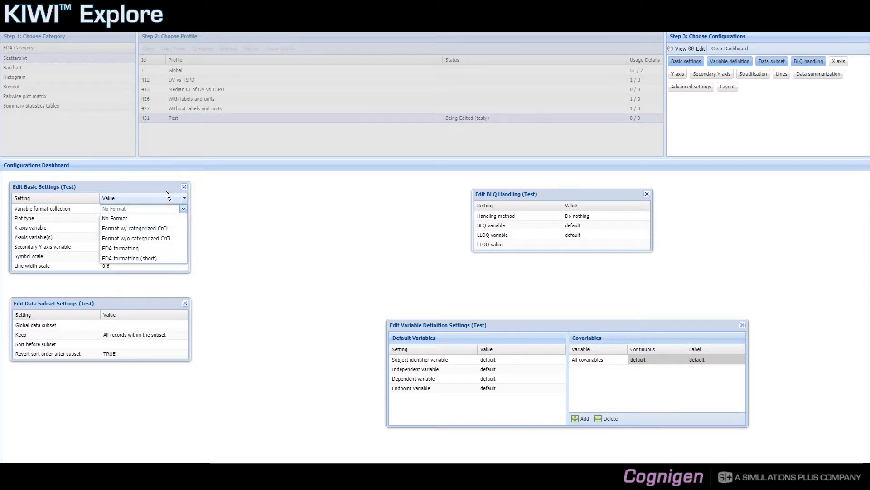
click(70, 220)
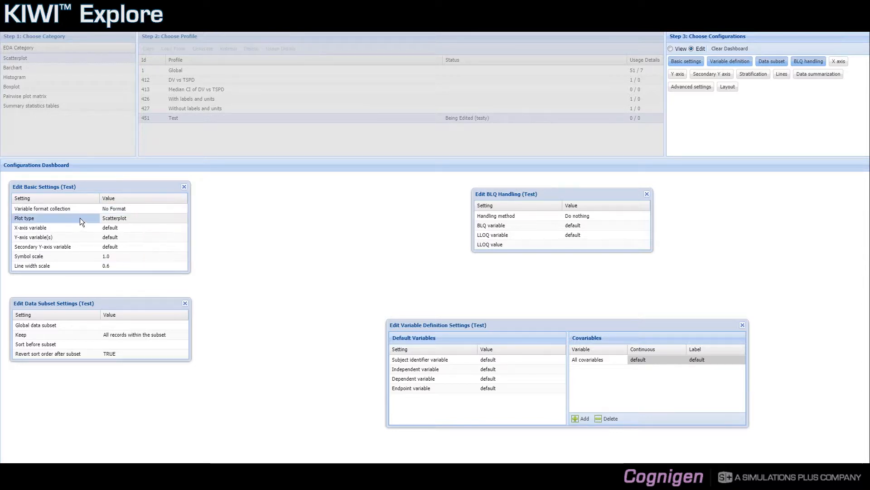
click(131, 256)
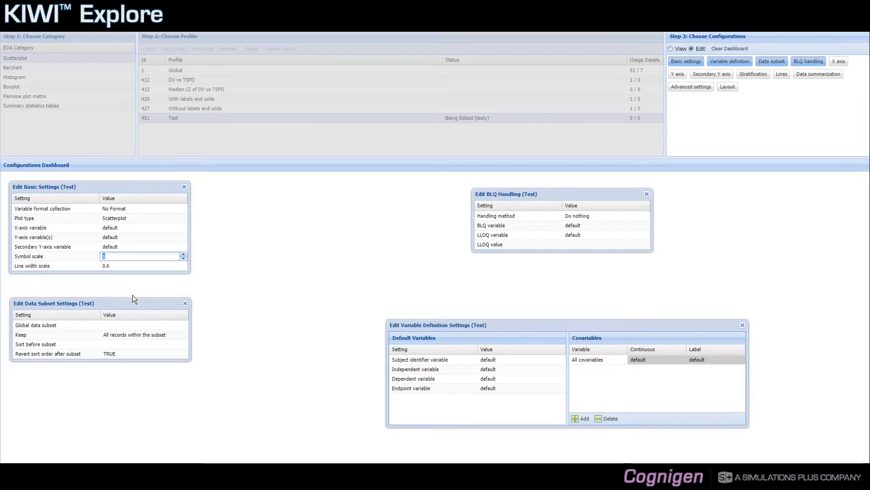
Set the global data subset of the Test profile to DVID==1.
click(127, 324)
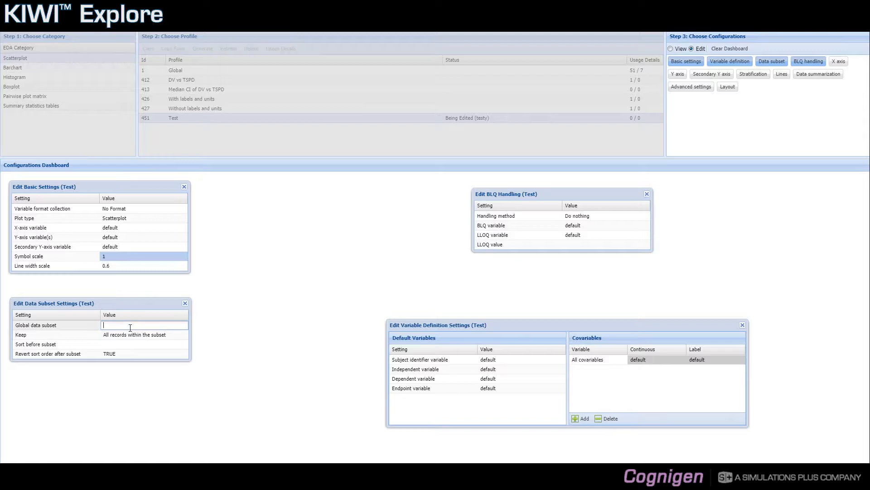
text(DVID==1)
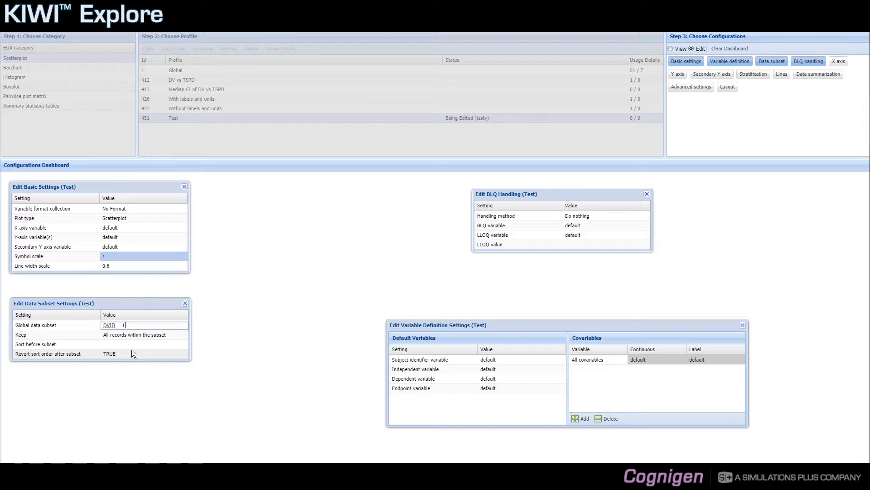
click(412, 323)
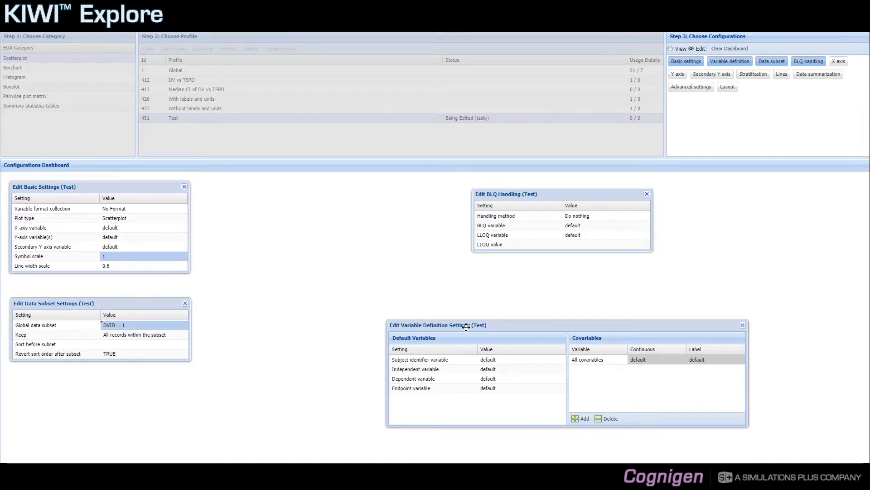
Move the variable definition settings closer to the data subset settings and change the All covariables entry to AGE.
drag(454, 324, 325, 285)
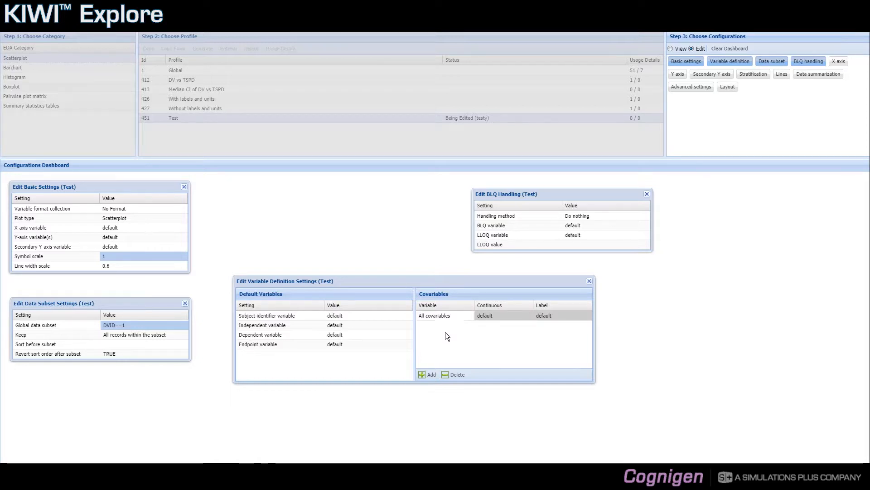
click(453, 319)
click(470, 316)
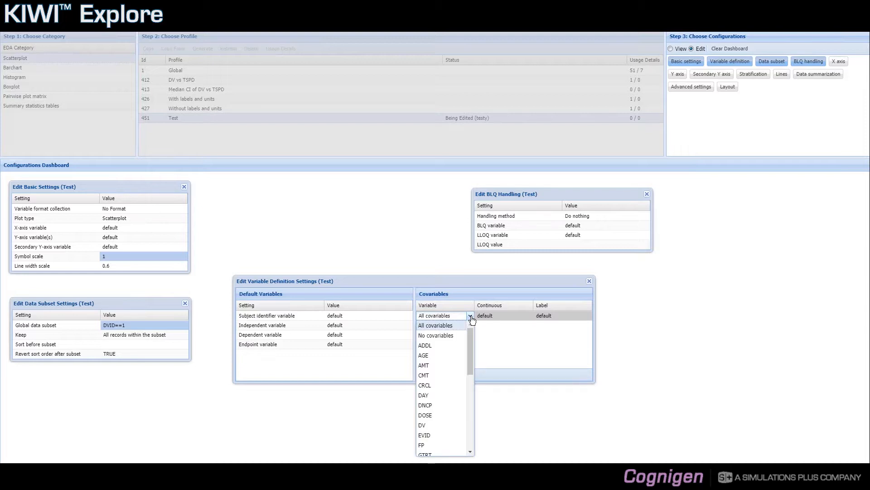
click(447, 355)
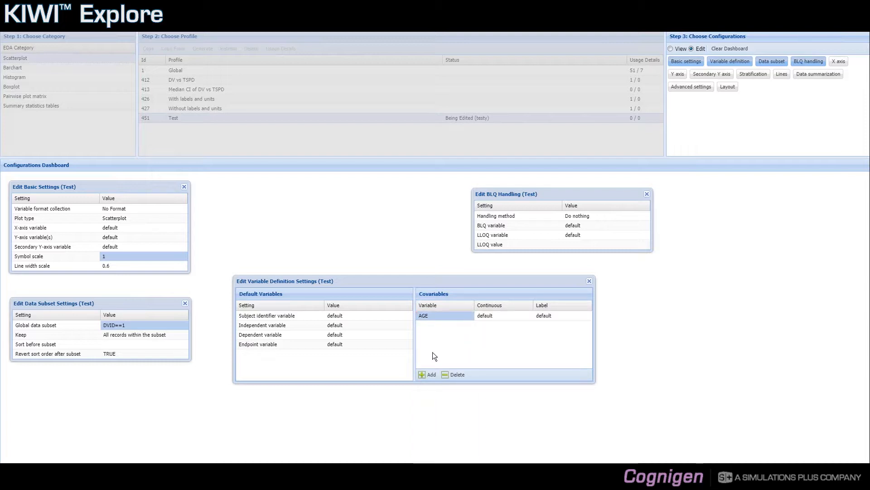
Add a second covariable row and set its variable to AMT.
click(427, 375)
click(460, 327)
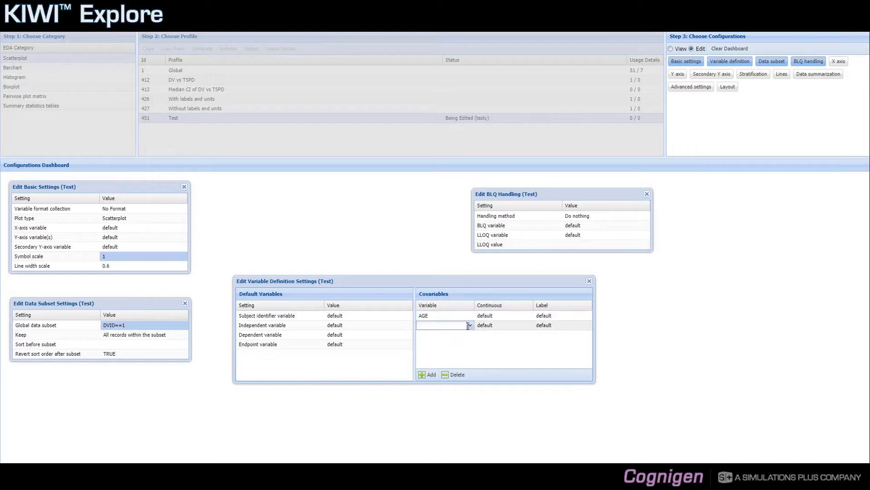
click(470, 326)
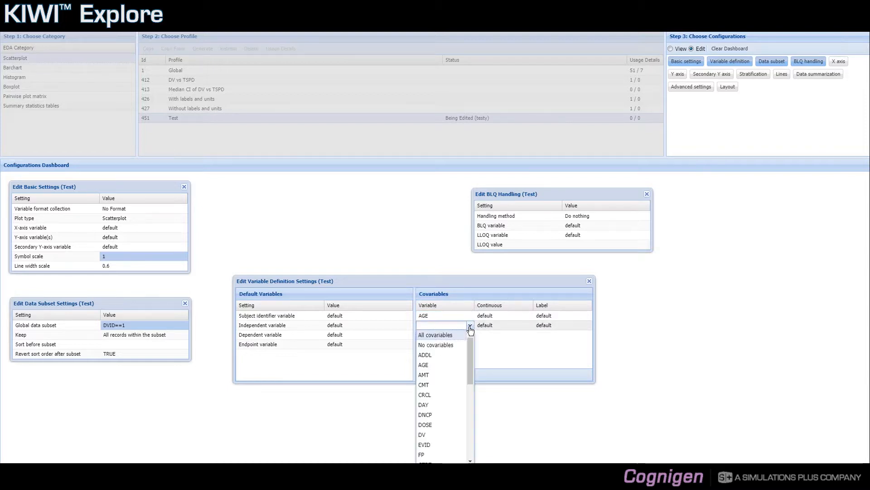
click(446, 375)
click(474, 352)
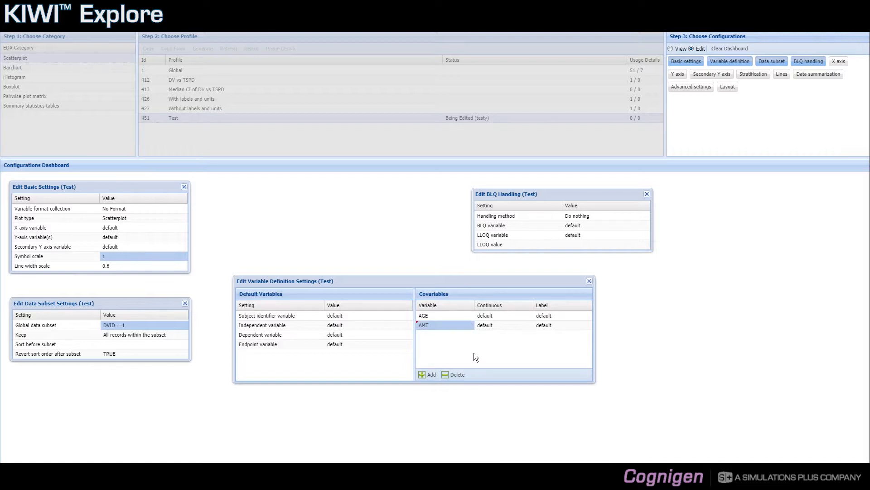
Delete the AMT and AGE rows from the Test profile's covariables and confirm both deletions.
click(451, 376)
click(425, 271)
click(444, 316)
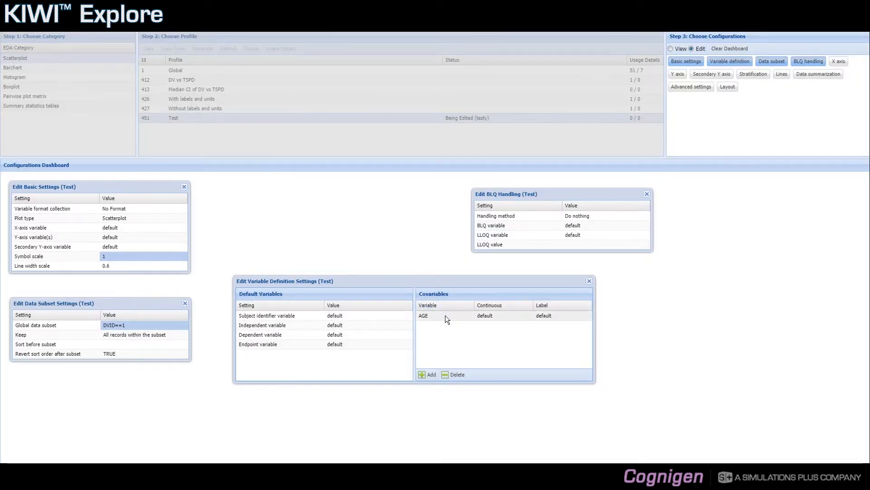
click(450, 376)
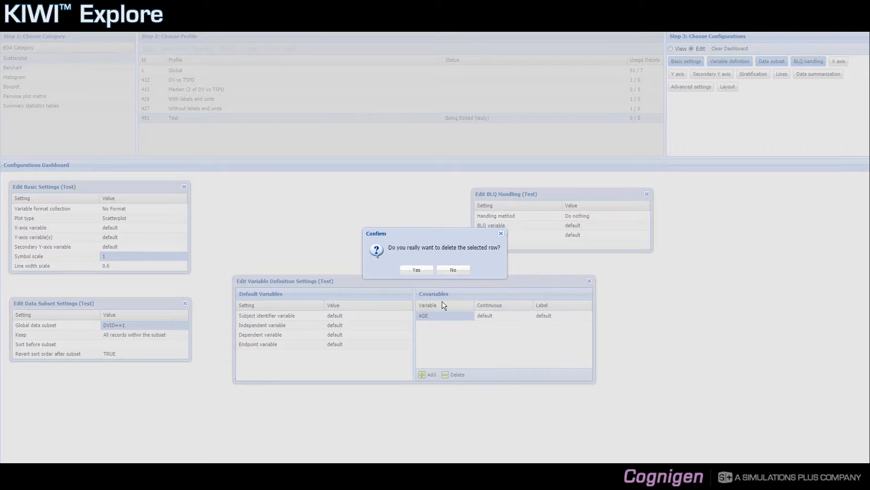
click(425, 272)
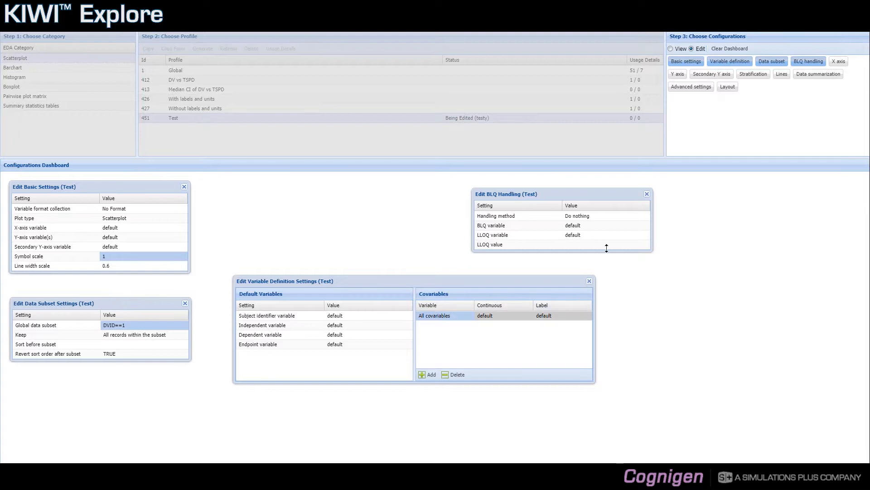
Review the stratification, conditioning and advanced options in the Test profile's stratification settings, then close them and clear the dashboard.
click(750, 77)
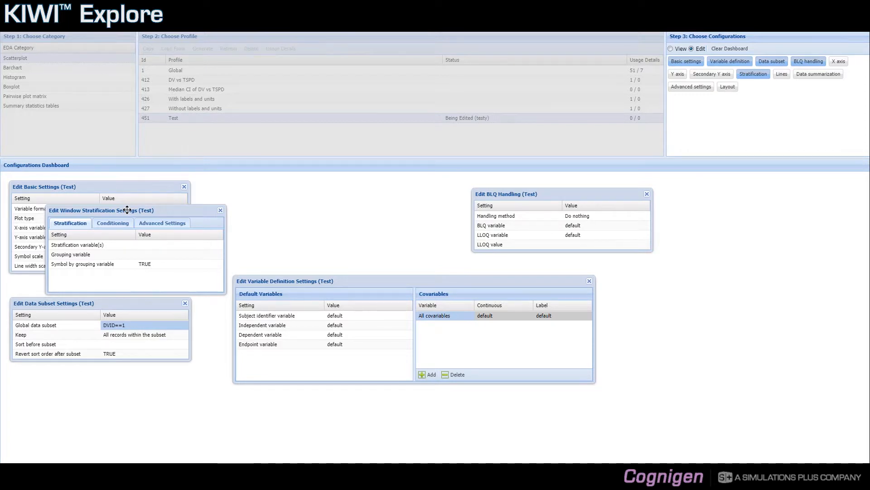
drag(127, 210, 334, 189)
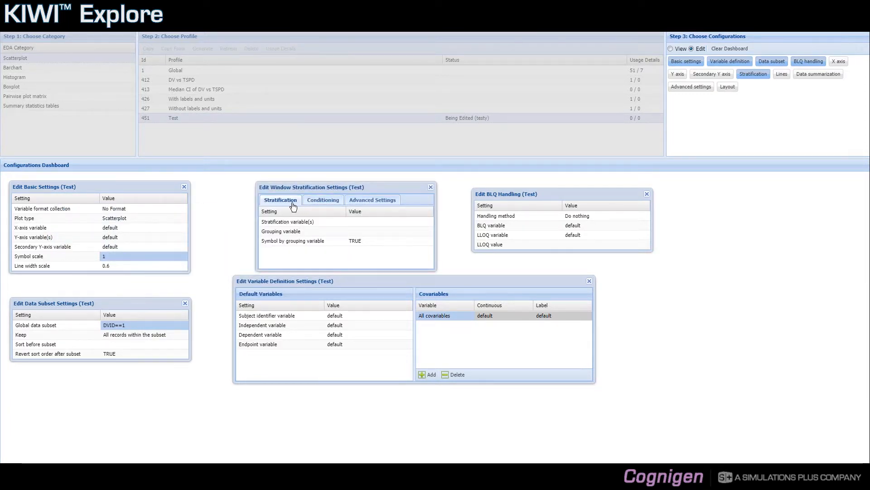
click(319, 202)
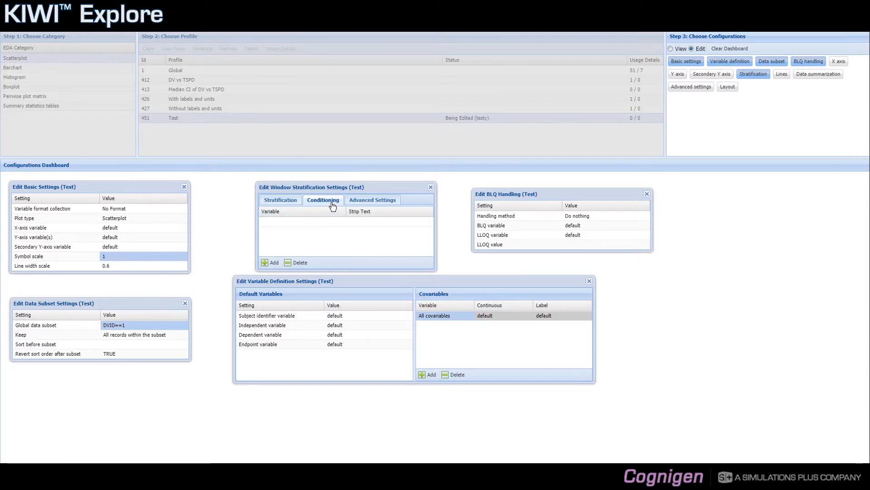
click(359, 204)
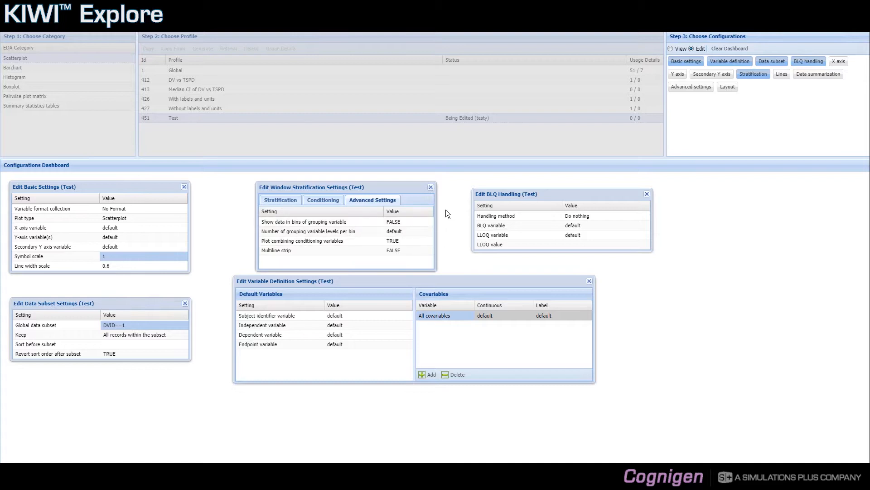
click(431, 188)
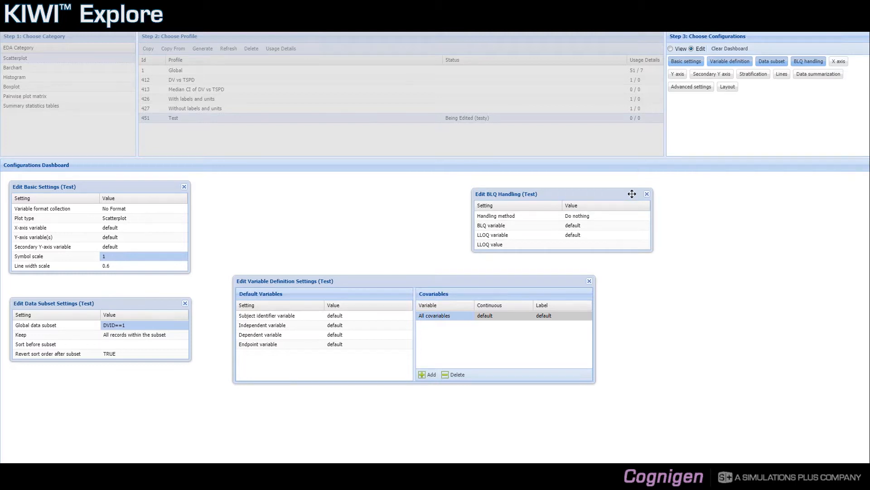
click(735, 51)
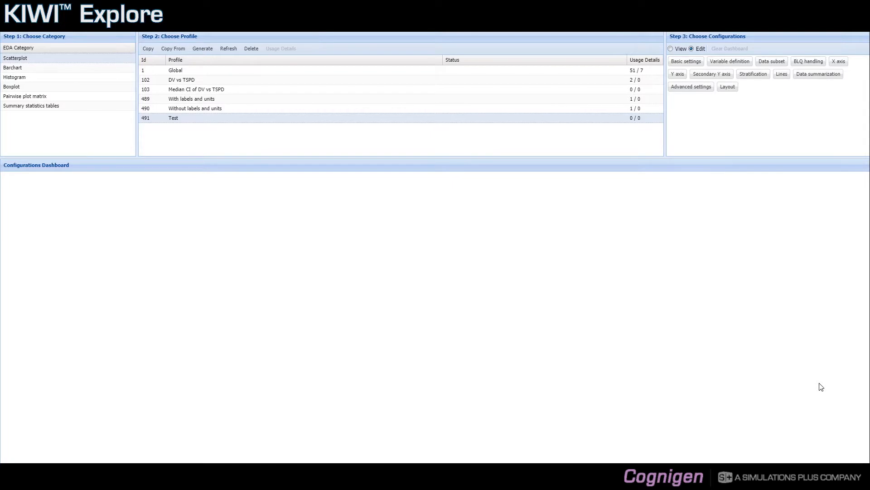
View the Test profile's basic settings in read-only mode and close them.
click(689, 64)
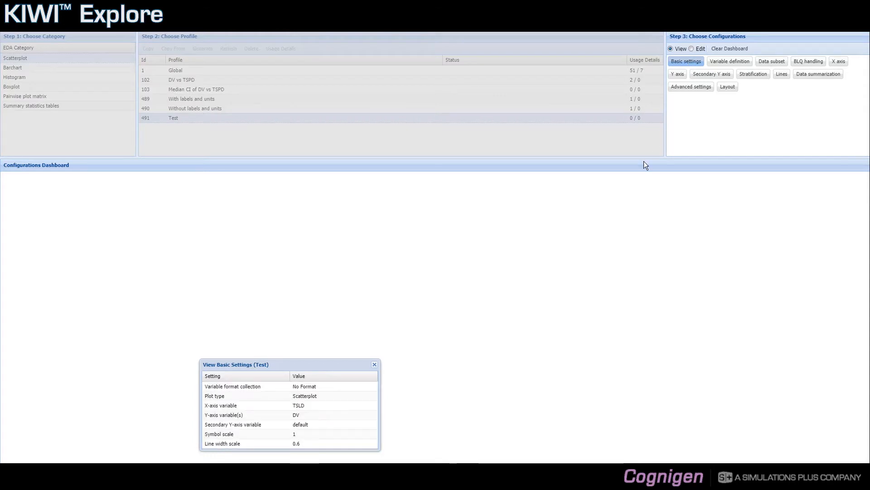
drag(361, 366, 365, 277)
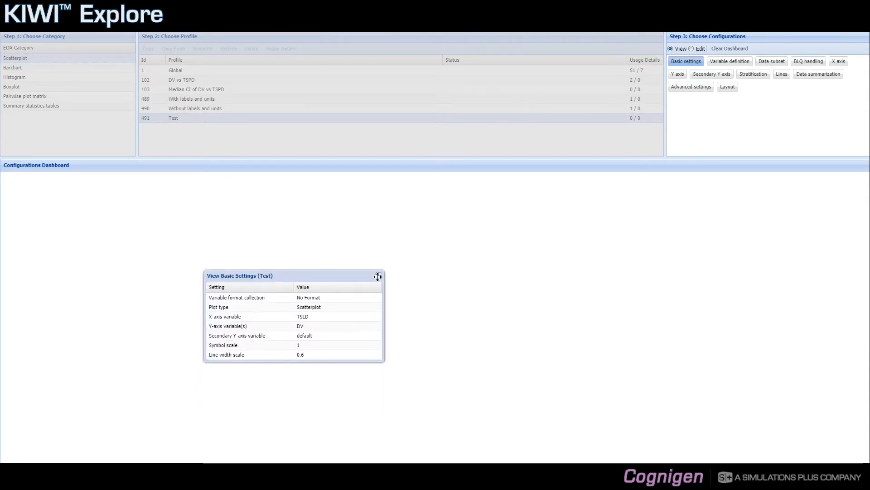
click(378, 276)
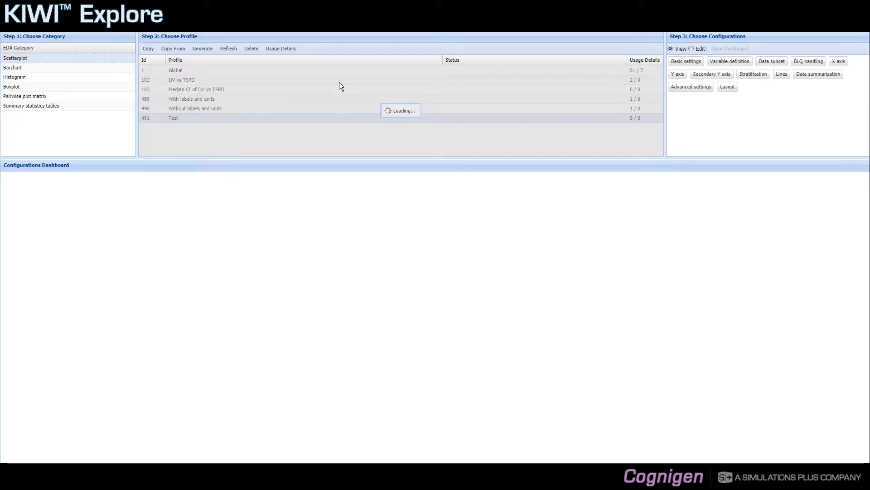
View the basic and lines settings of the DV vs TSPD profile in read-only mode and close both.
click(339, 82)
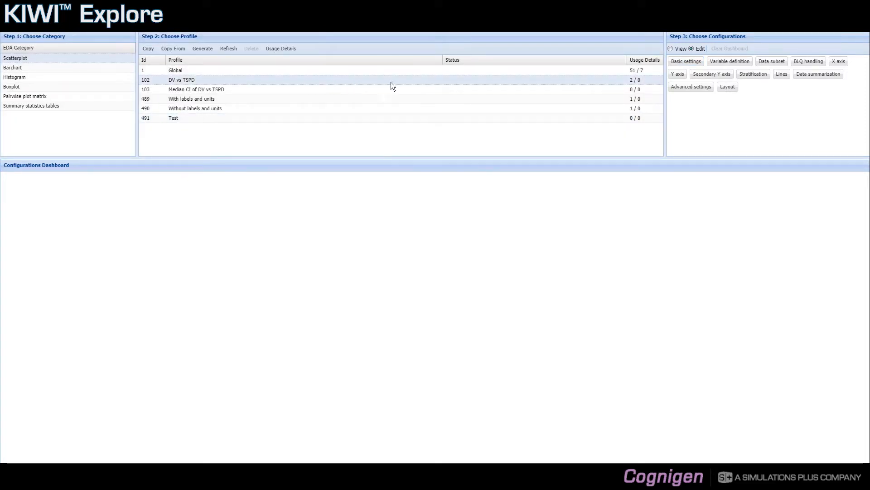
click(671, 48)
click(687, 64)
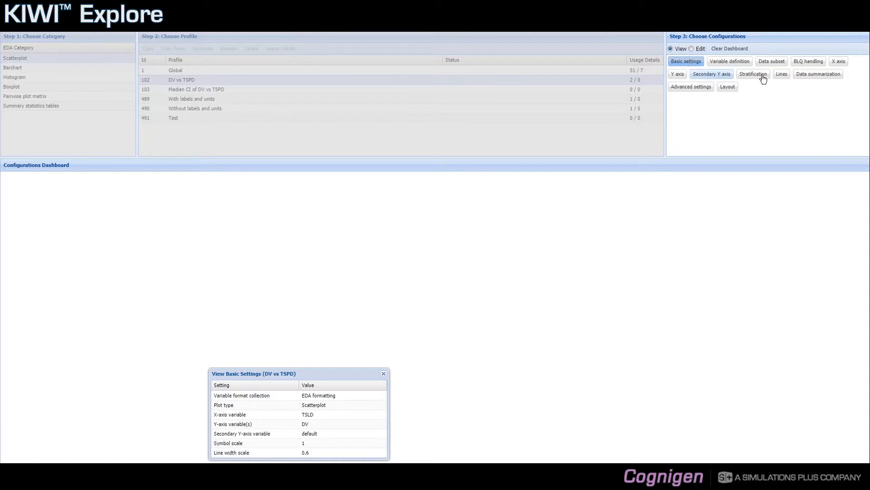
click(781, 74)
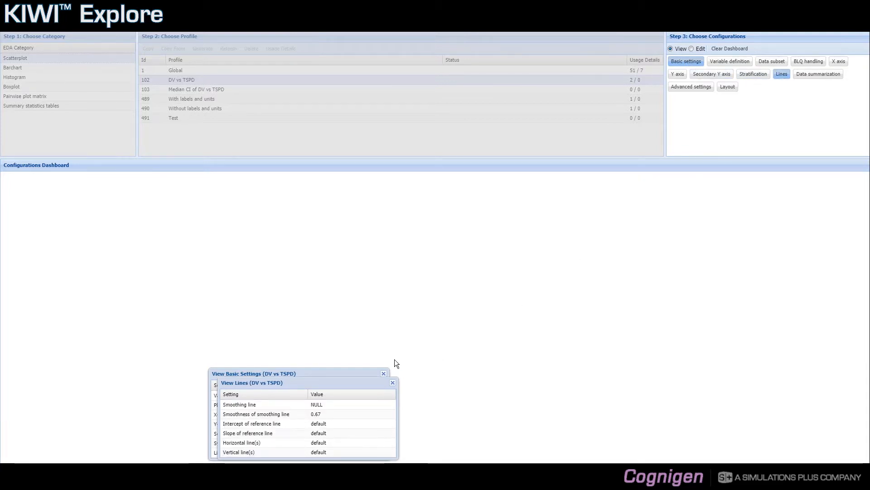
drag(363, 382, 387, 289)
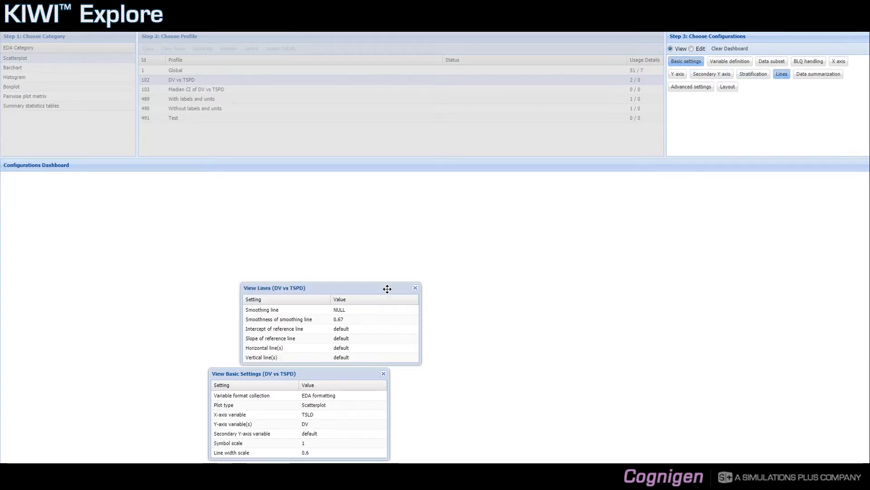
click(384, 373)
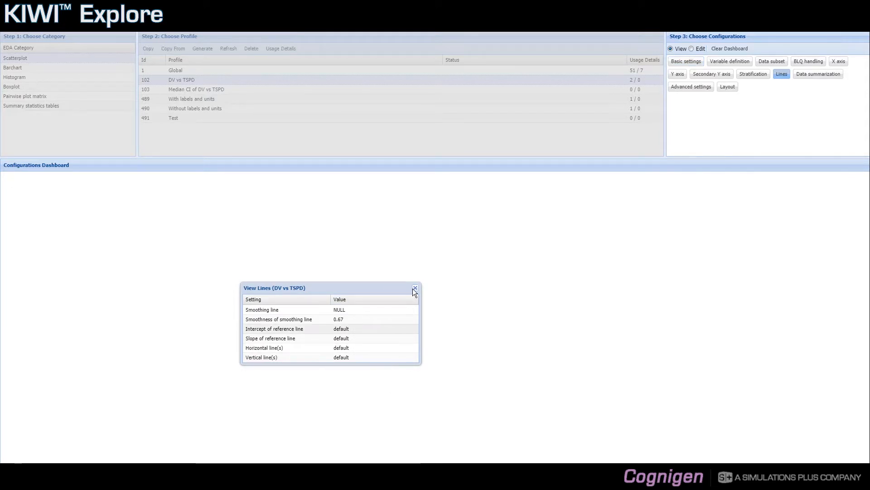
click(415, 288)
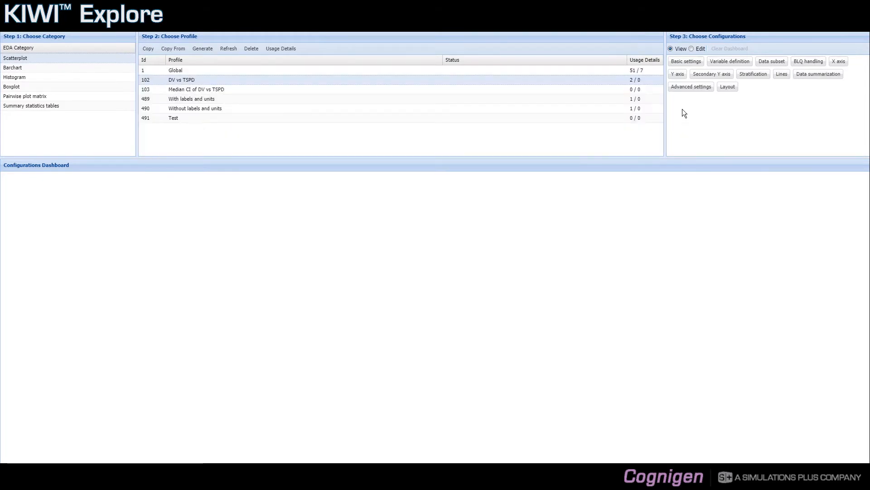
Start editing the DV vs TSPD profile's basic settings, review the existing plots that would be regenerated, and dismiss the dialog.
click(691, 49)
click(685, 63)
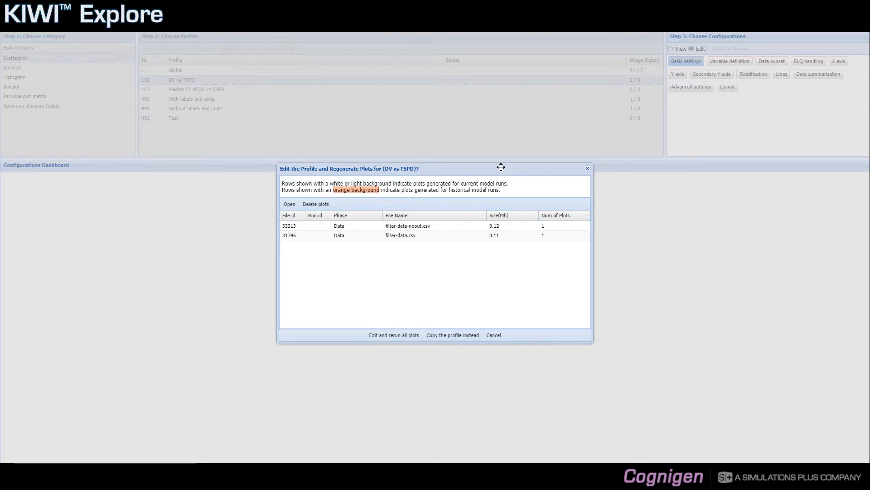
drag(497, 178, 441, 223)
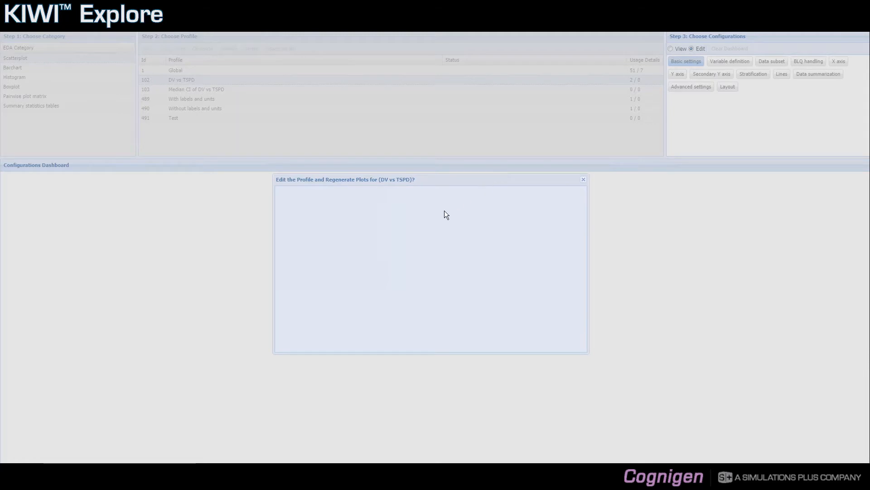
drag(439, 179, 440, 180)
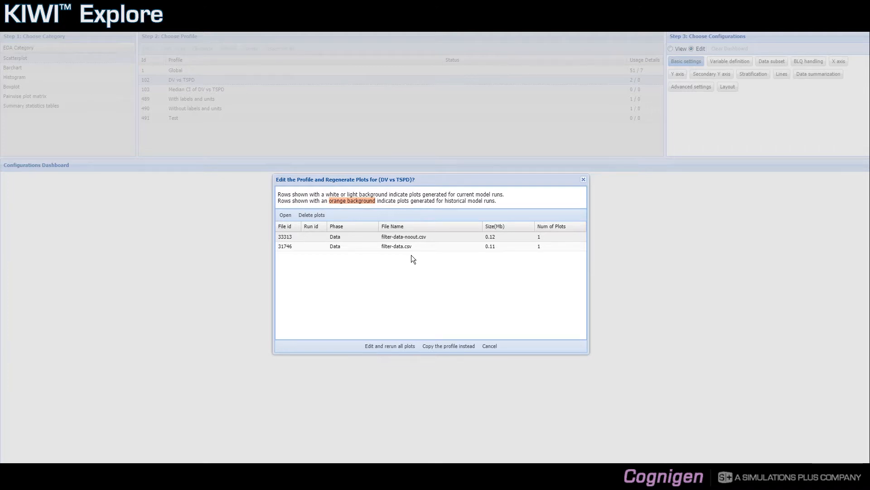
click(584, 180)
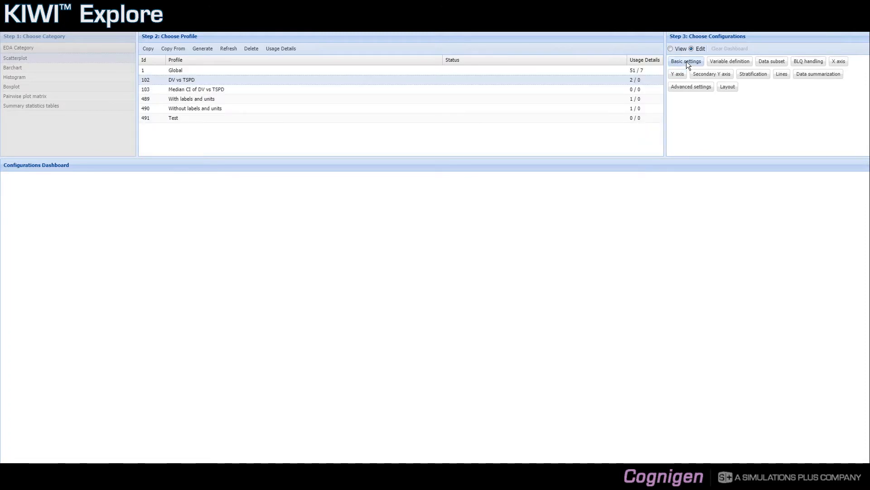
Reopen the edit and regenerate dialog for DV vs TSPD and inspect the filter-data.csv and filter-data-noout.csv entries.
click(687, 62)
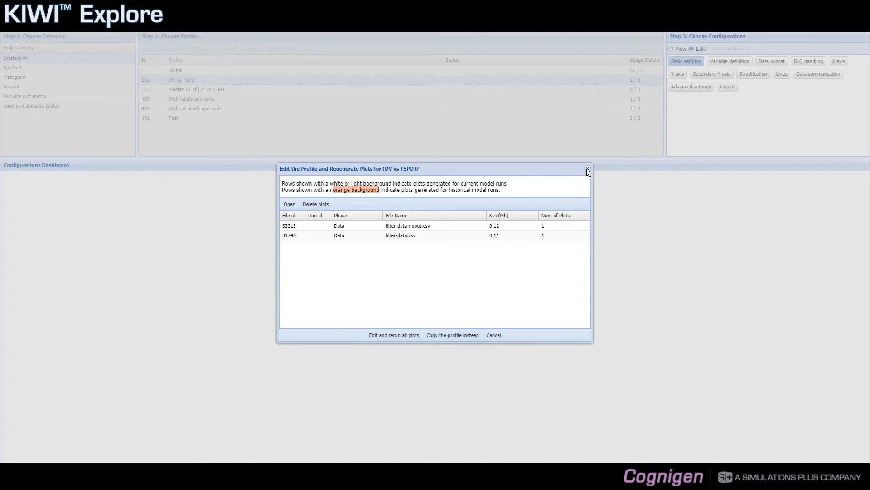
click(395, 235)
click(396, 228)
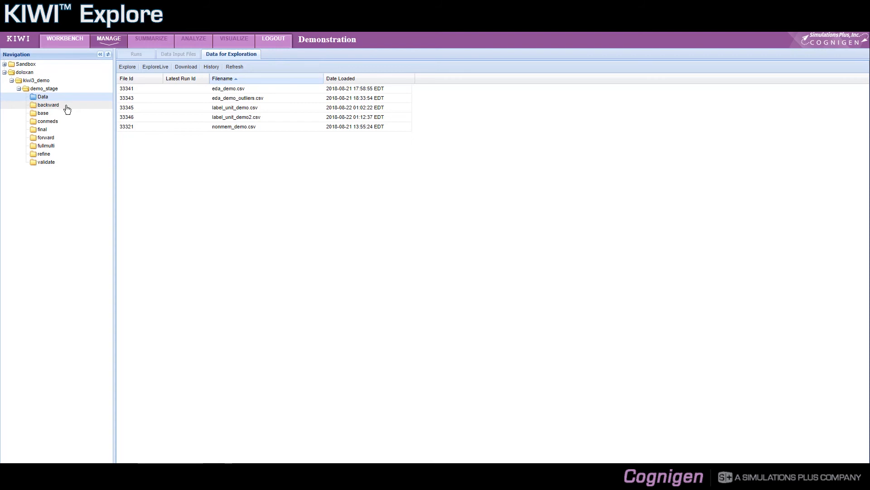
Open label_unit_demo.csv for exploration and check which scatterplot profiles can be generated from it.
click(230, 110)
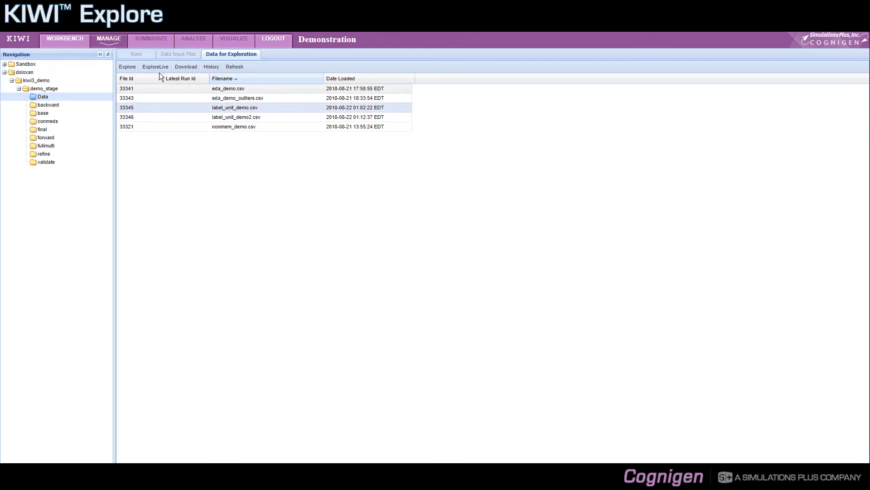
click(129, 68)
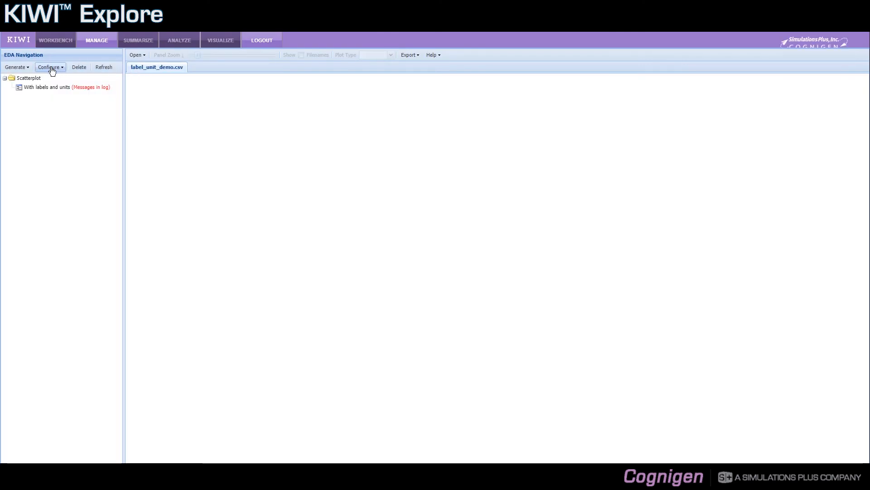
click(27, 69)
mouse_move(28, 82)
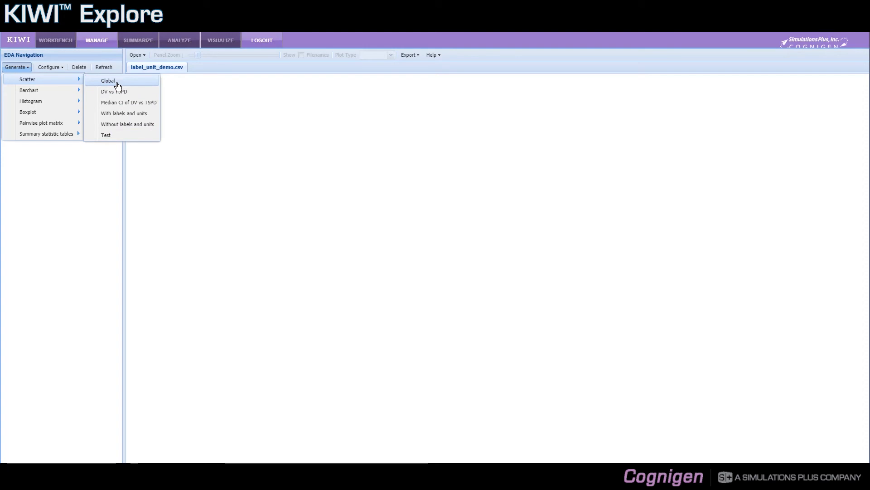
click(186, 90)
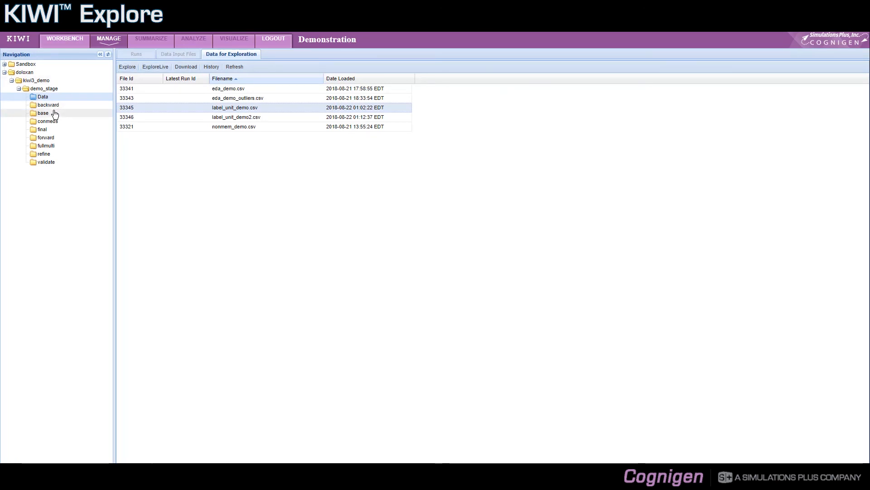
Open base-2cmt-model-01.tbl from the base folder for exploration and check which scatterplot profiles can be generated from it.
click(55, 113)
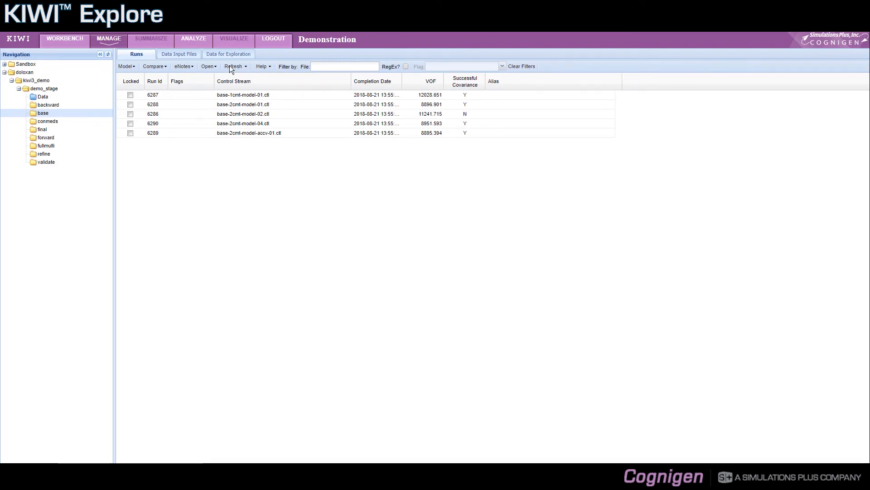
click(220, 55)
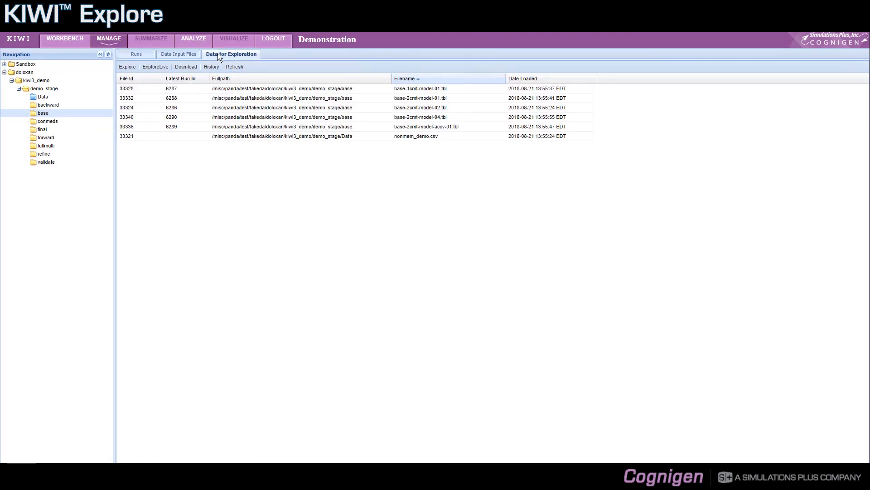
click(275, 101)
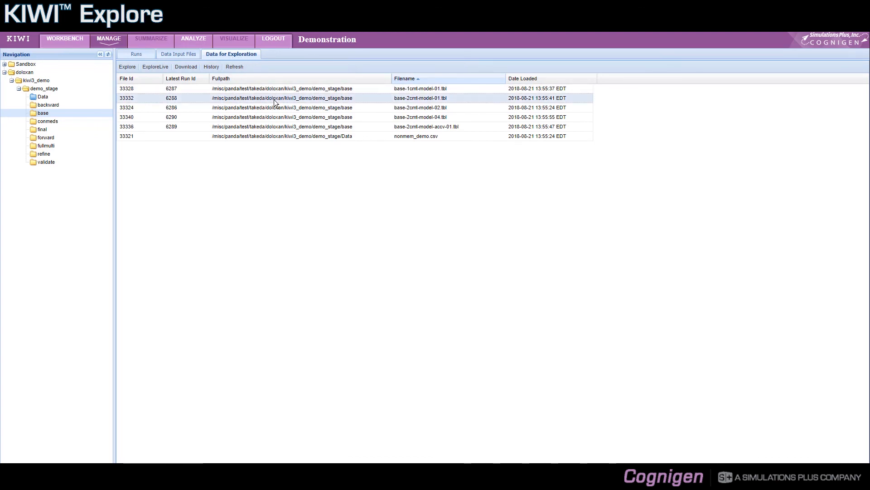
click(126, 67)
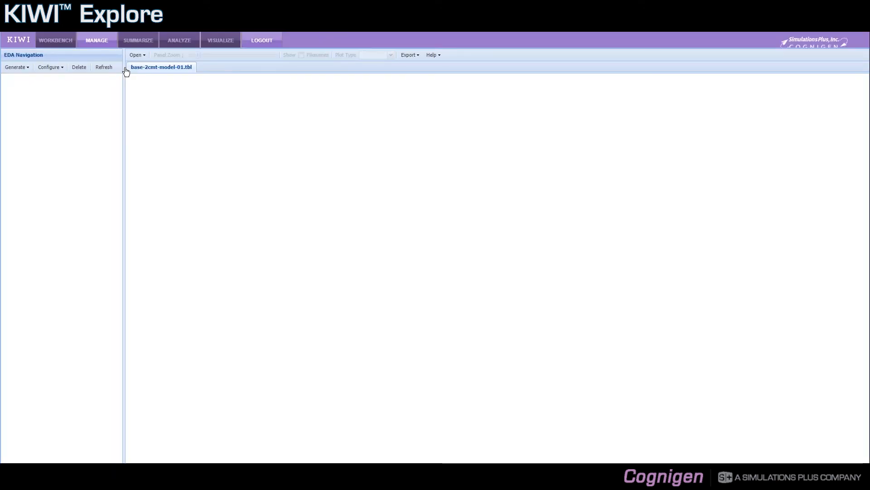
click(26, 69)
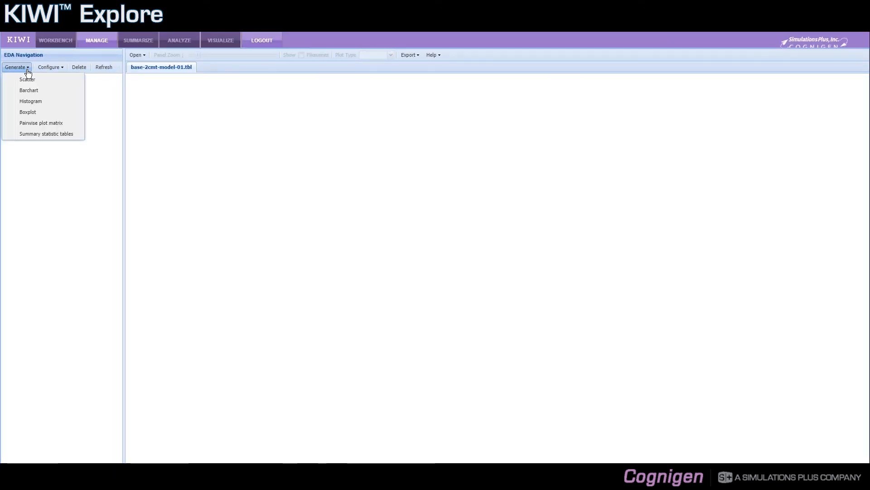
mouse_move(28, 80)
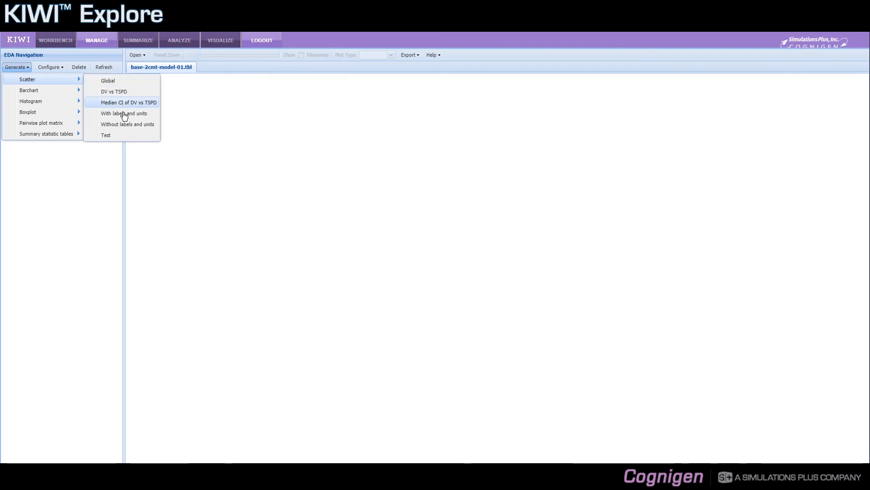
click(187, 138)
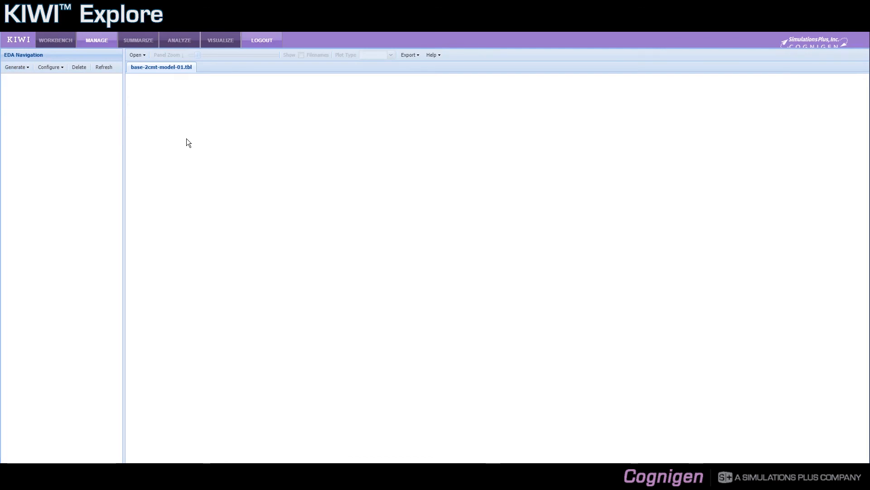